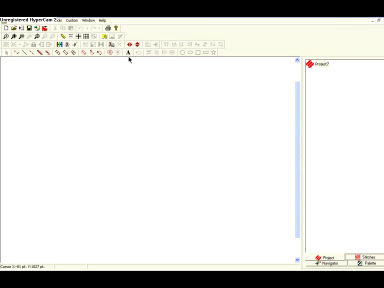
Place the block-font lettering 'melco' at the upper left of the canvas
click(129, 55)
click(133, 99)
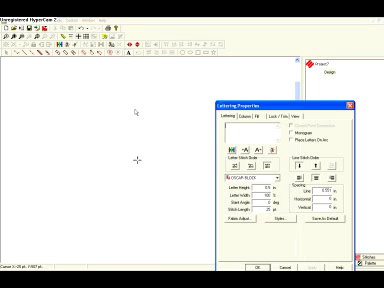
text(aaj)
text(on)
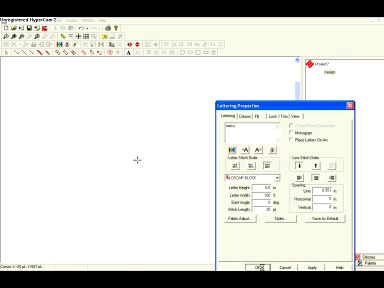
click(260, 267)
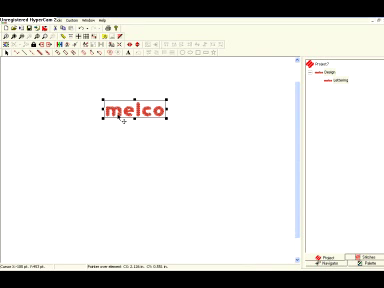
Zoom in on 'melco' and shift-drag the c and o letters left to close the gaps
click(5, 37)
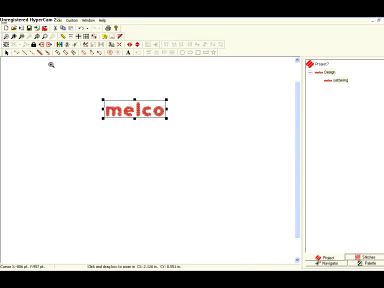
drag(79, 80, 110, 112)
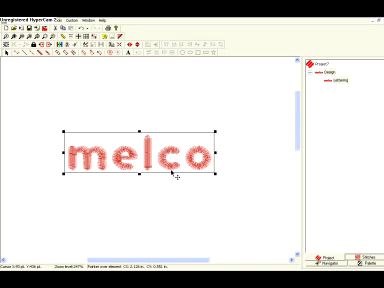
click(93, 157)
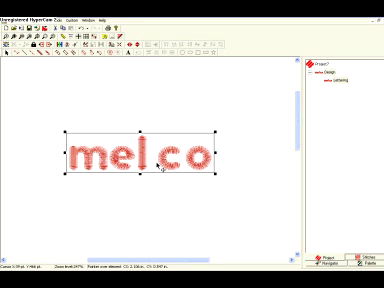
drag(161, 167, 158, 168)
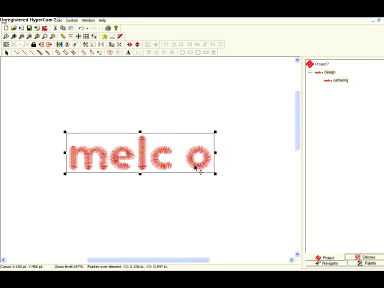
drag(198, 164, 190, 164)
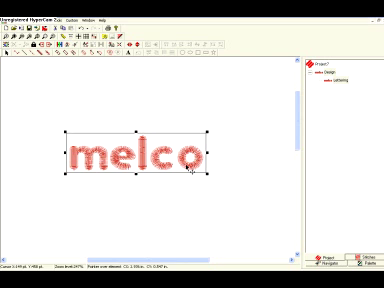